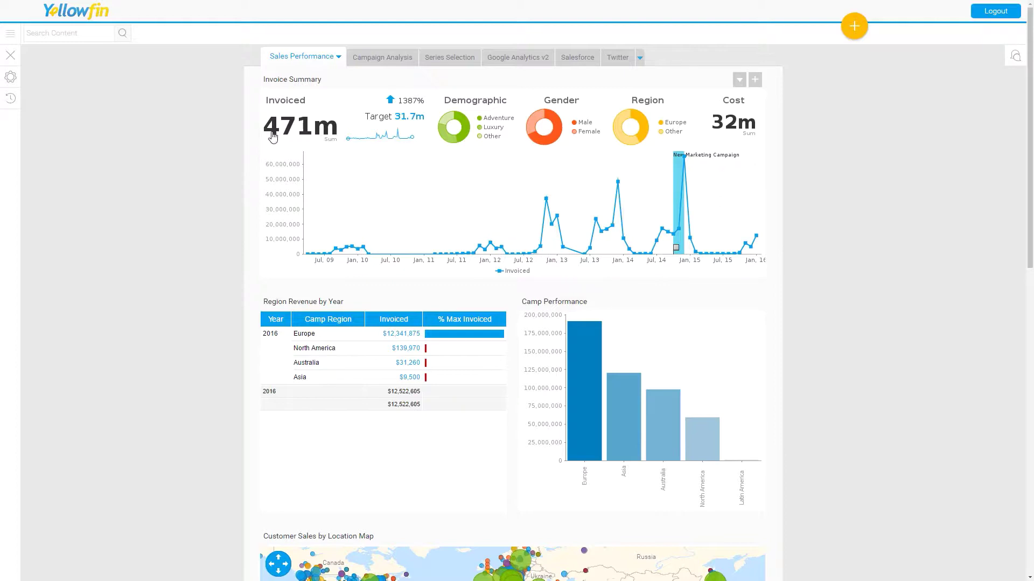
Step: Locate the Invoice Summary report title on the Sales Performance dashboard
mouse_move(271, 145)
mouse_move(719, 123)
Step: Open the Athlete Invoice Summary report and choose Edit > Data
left_click(753, 147)
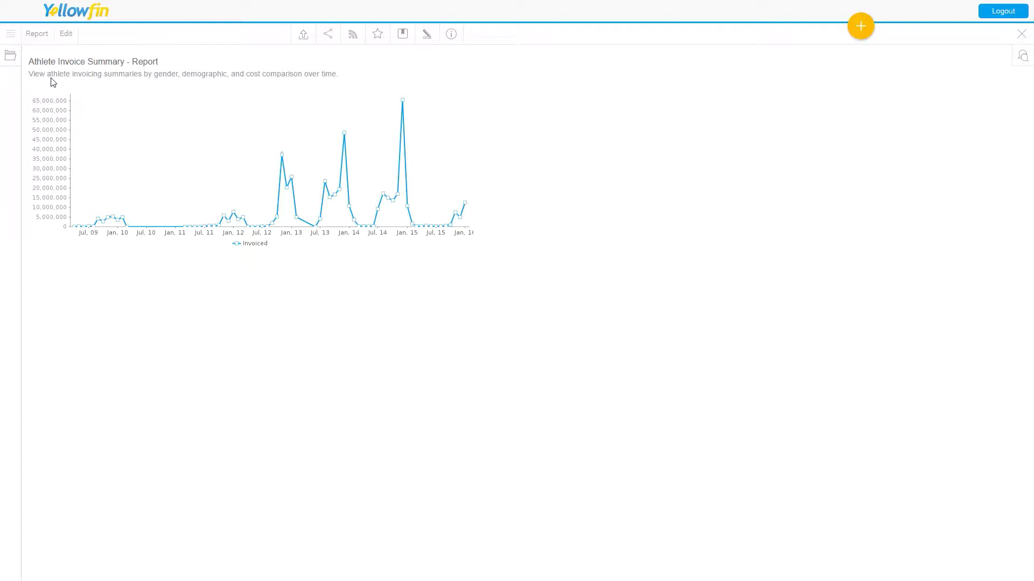
left_click(68, 34)
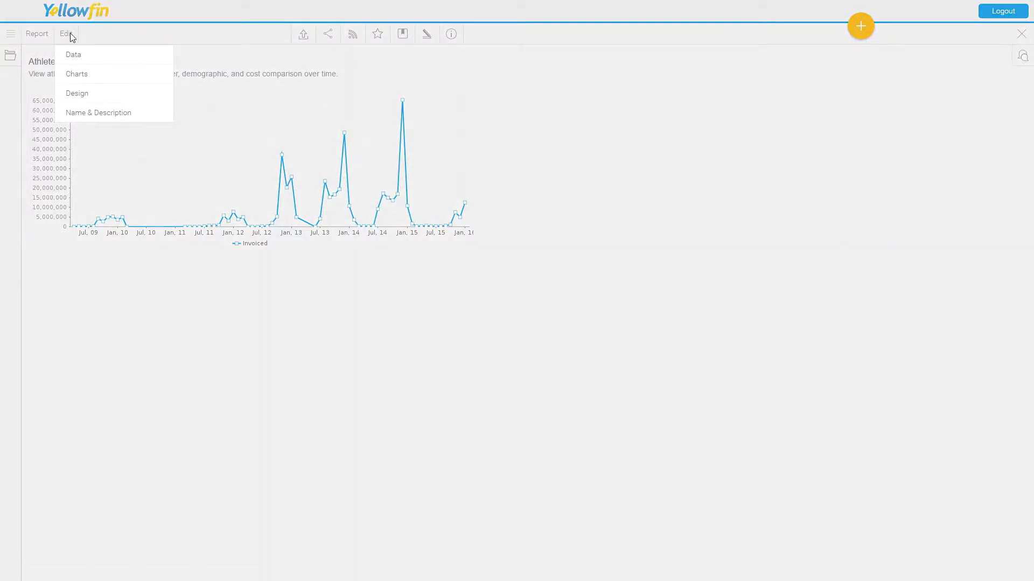
left_click(75, 55)
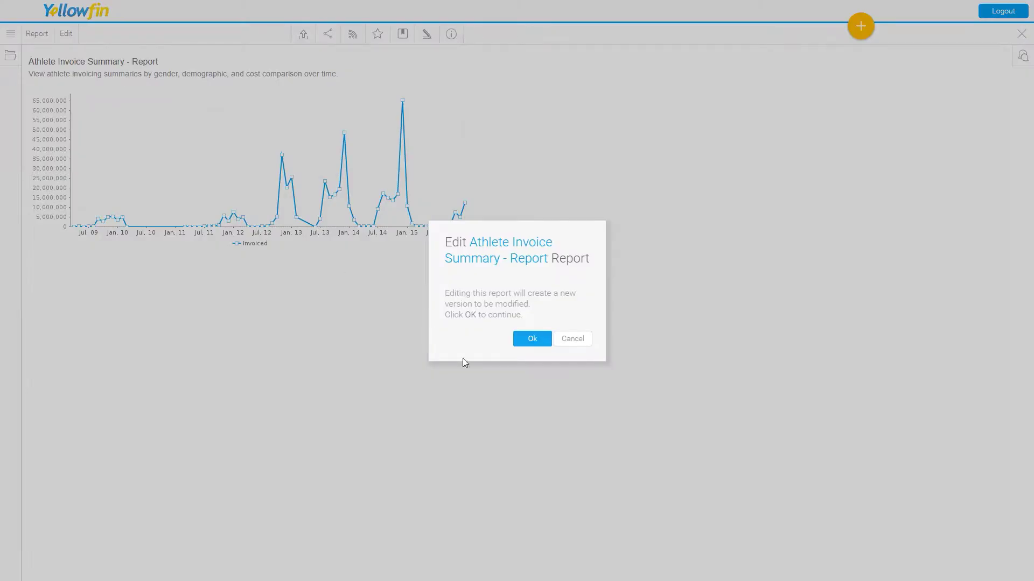
Step: Confirm creating a new draft version and switch to the Design step
left_click(537, 338)
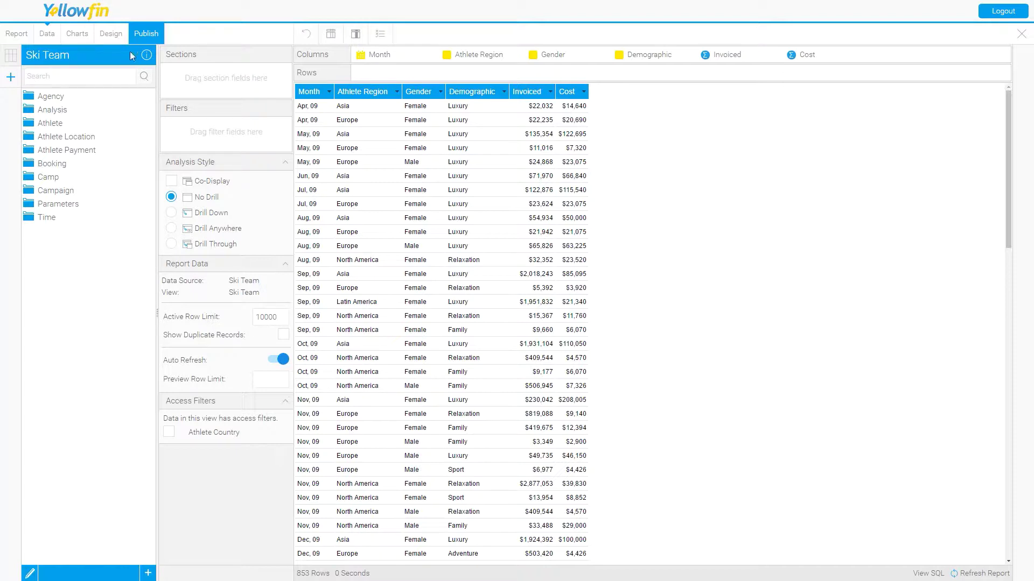
left_click(111, 36)
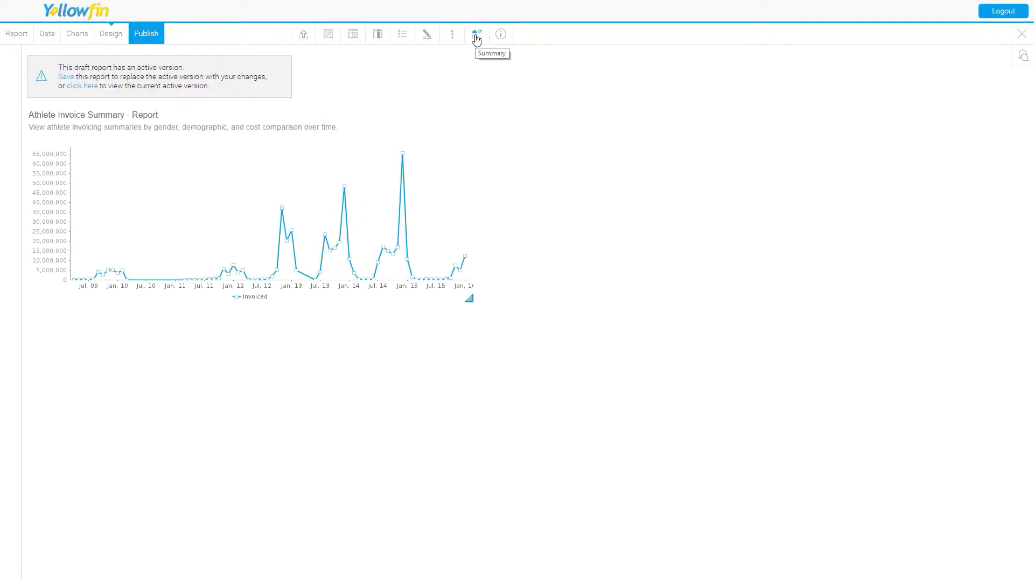
Step: Open the Report Summary dialog from the Design toolbar
left_click(477, 35)
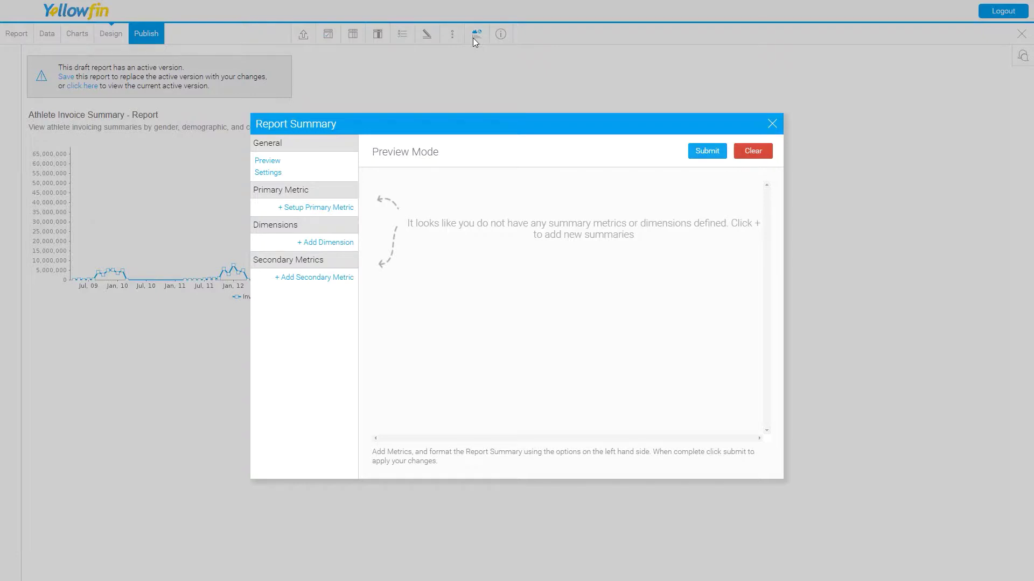
Step: Set up a primary metric titled 'Total Invoiced' using the Invoiced metric
left_click(318, 211)
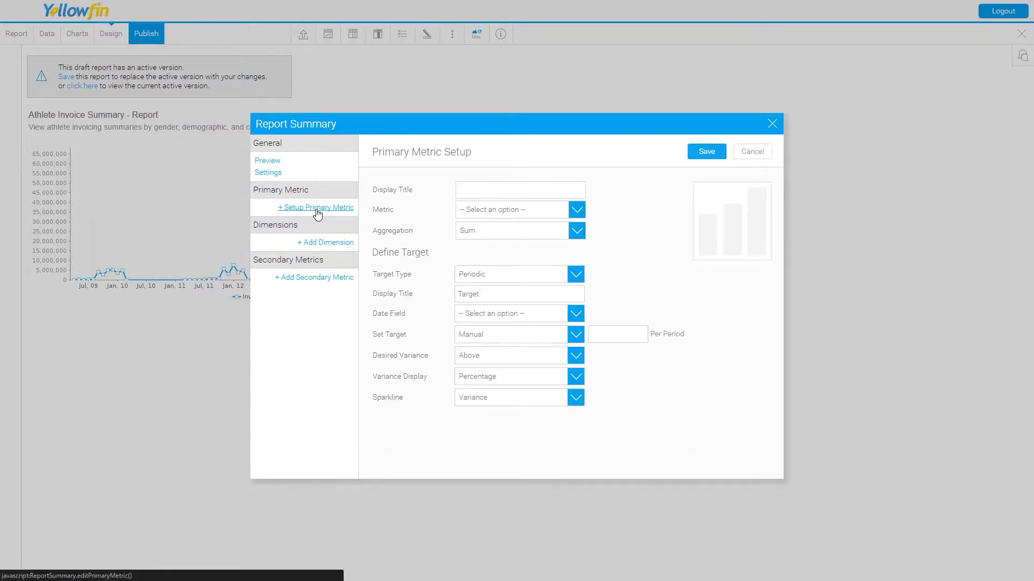
left_click(475, 190)
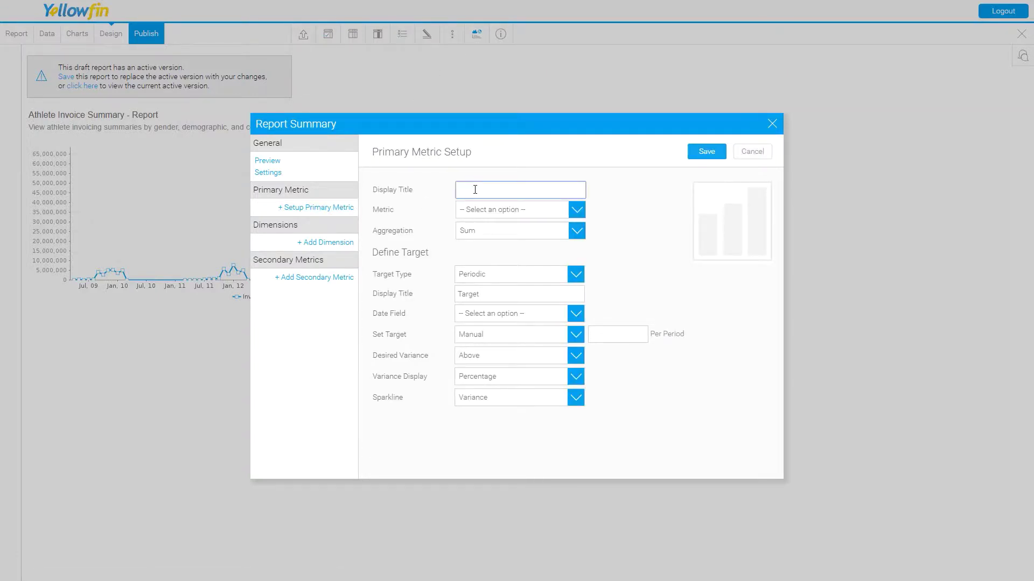
type("Total Invoiced")
left_click(576, 210)
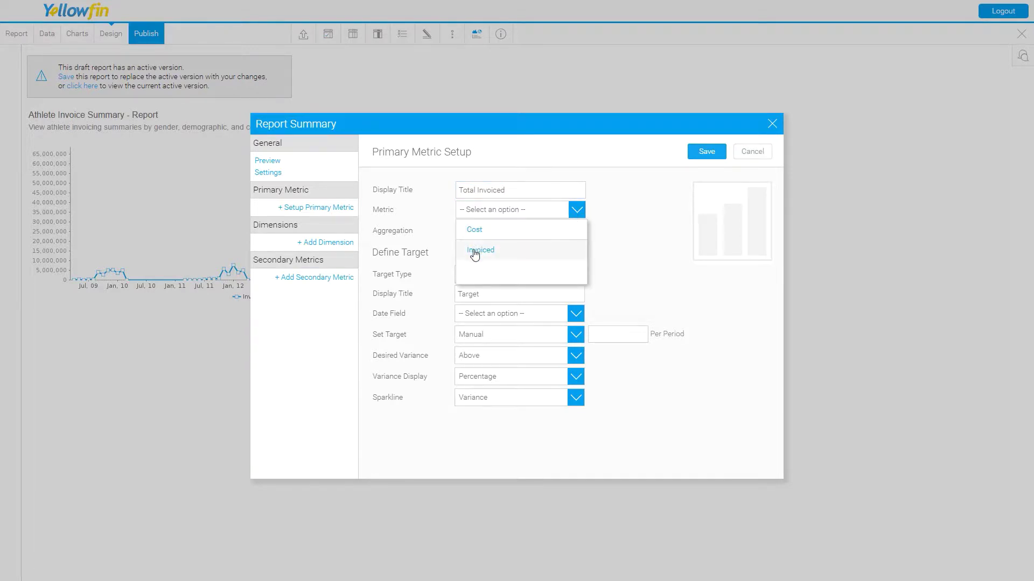
left_click(476, 251)
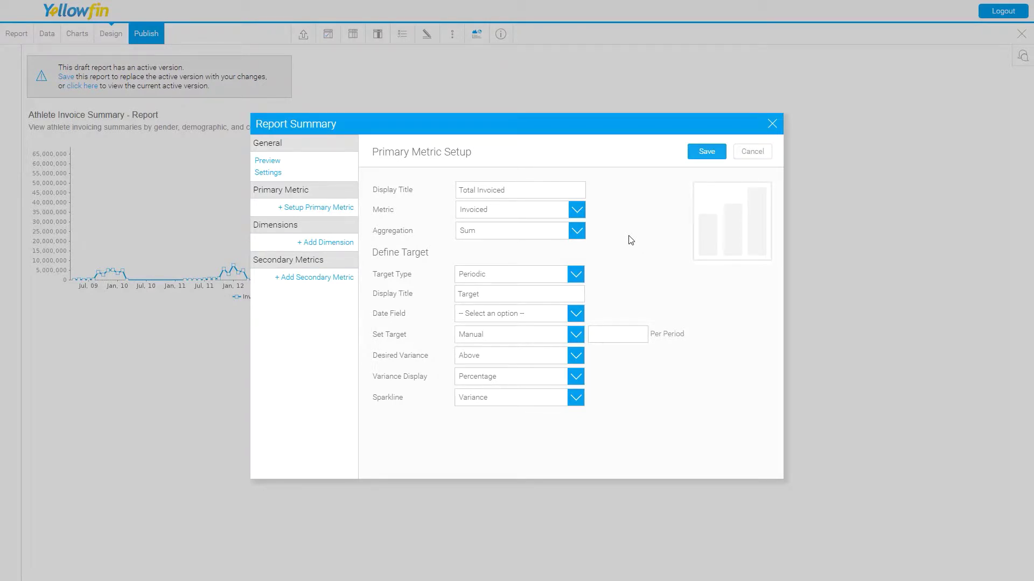
Step: Keep a Periodic target type with Month as the date field
left_click(575, 276)
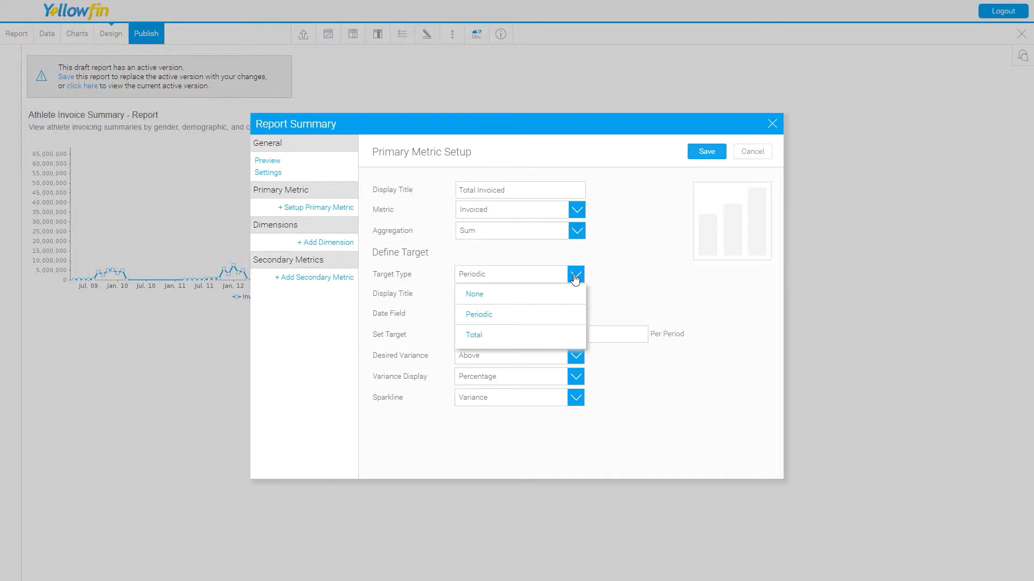
left_click(509, 317)
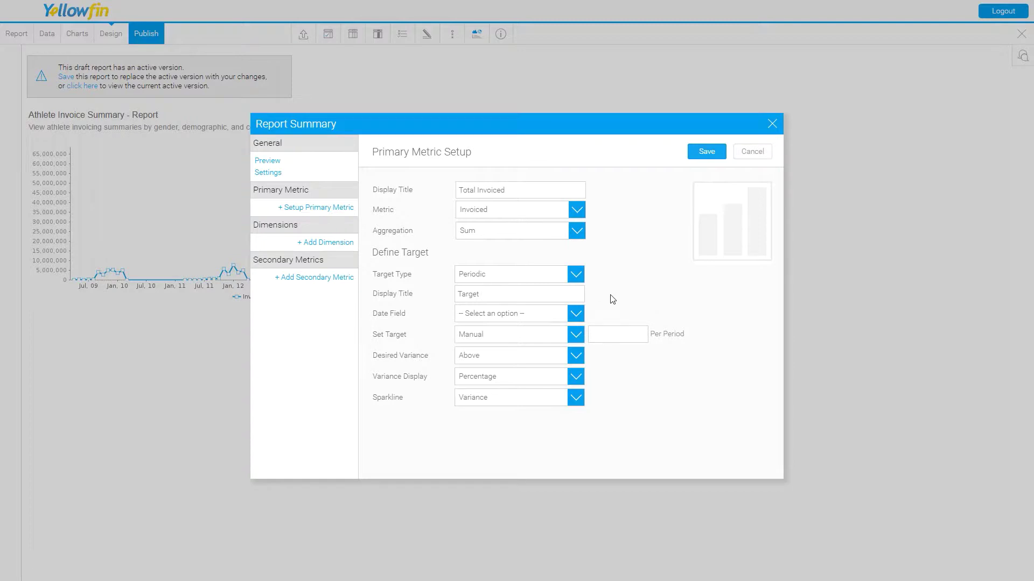
left_click(574, 317)
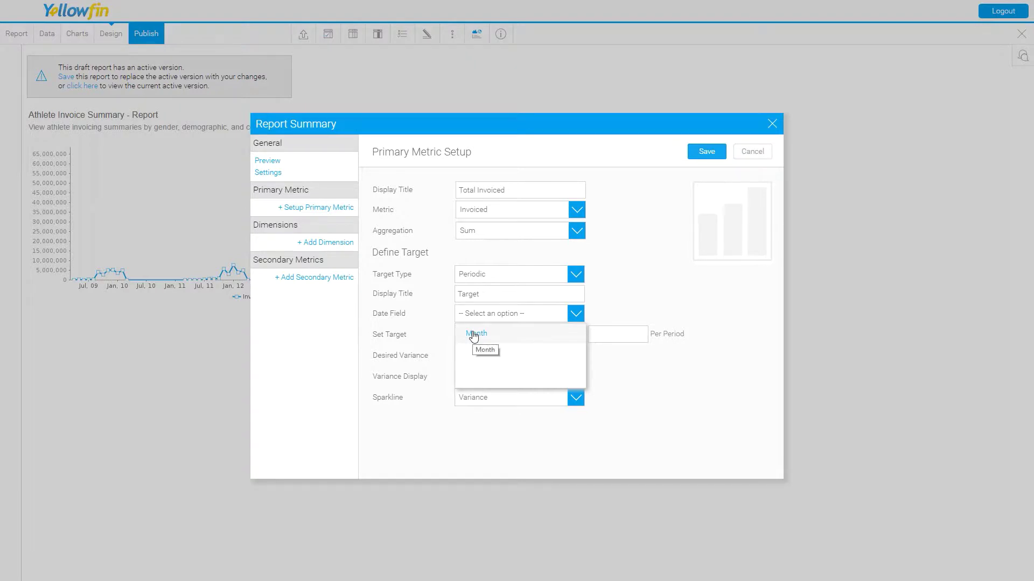
left_click(473, 334)
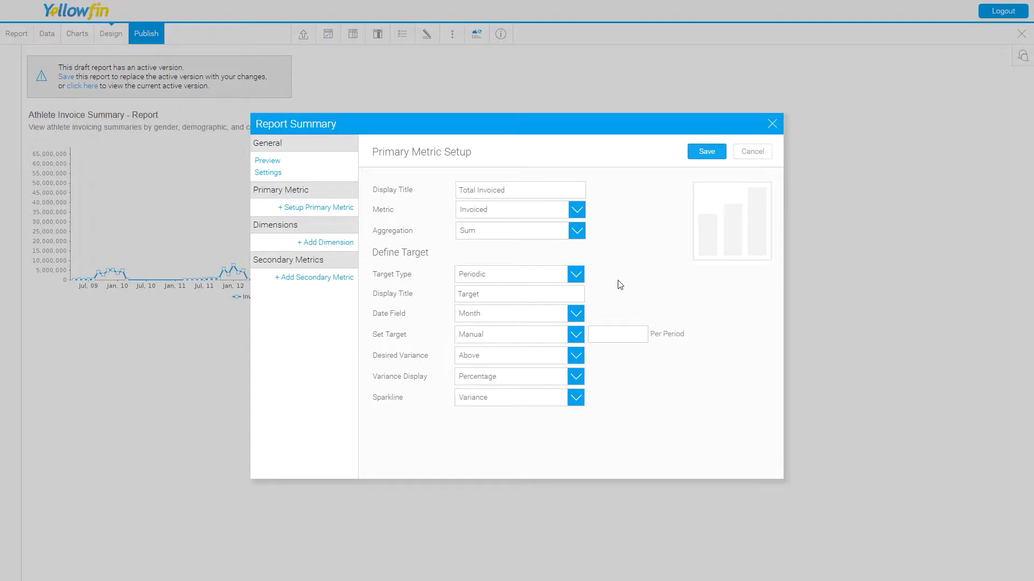
Step: Target Cost, show variance as Percentage, and plot an Actual sparkline
left_click(575, 334)
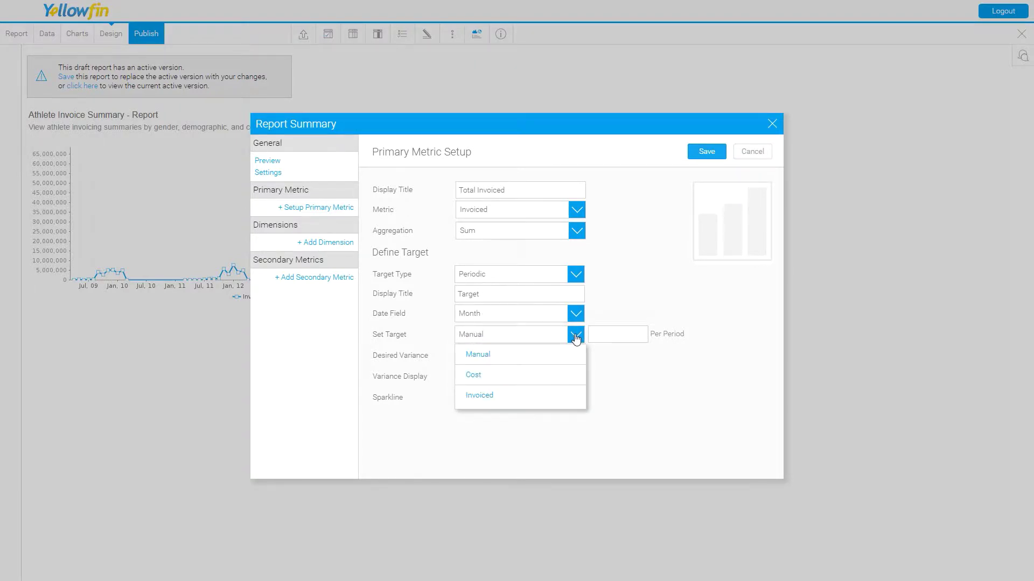
left_click(501, 377)
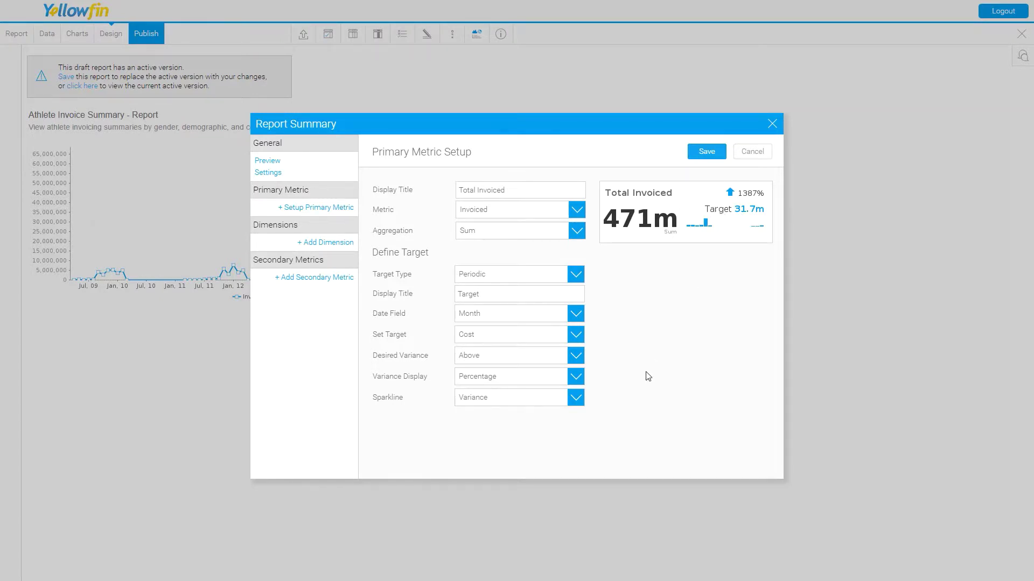
left_click(575, 377)
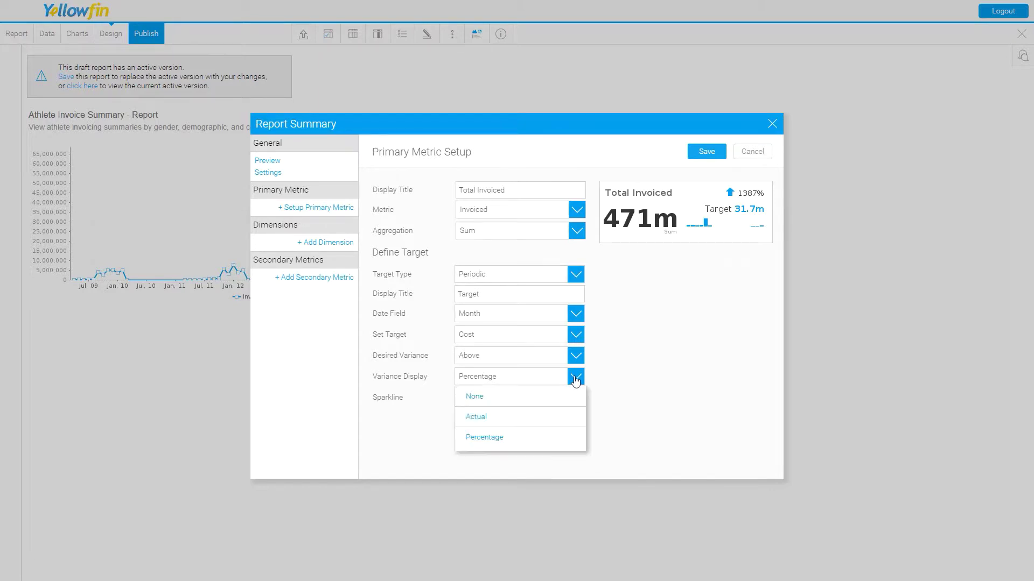
left_click(526, 421)
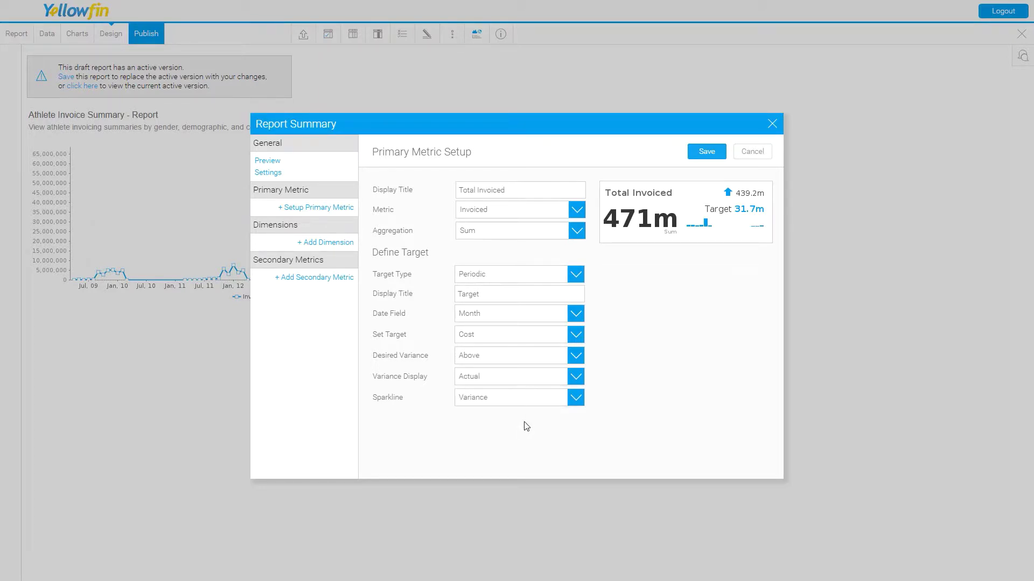
left_click(574, 385)
left_click(549, 440)
left_click(579, 400)
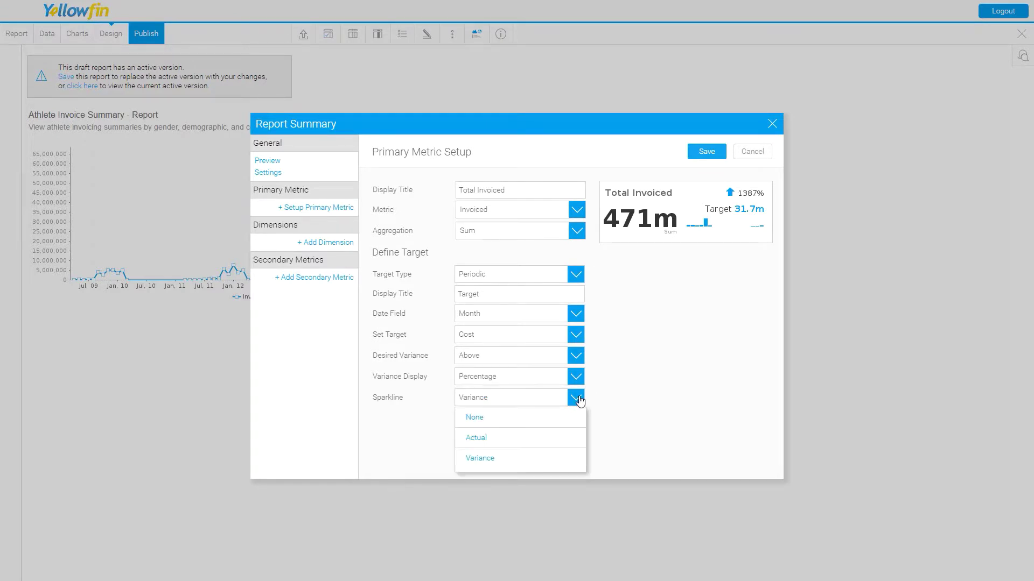
left_click(559, 442)
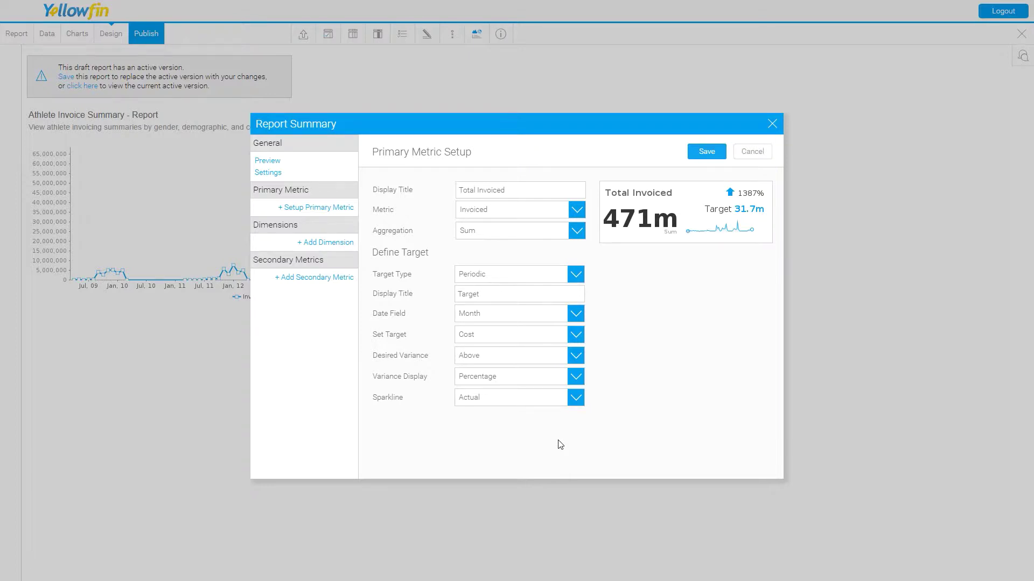
Step: Save the Total Invoiced metric and submit, showing 471m against Target 31.7m
left_click(707, 152)
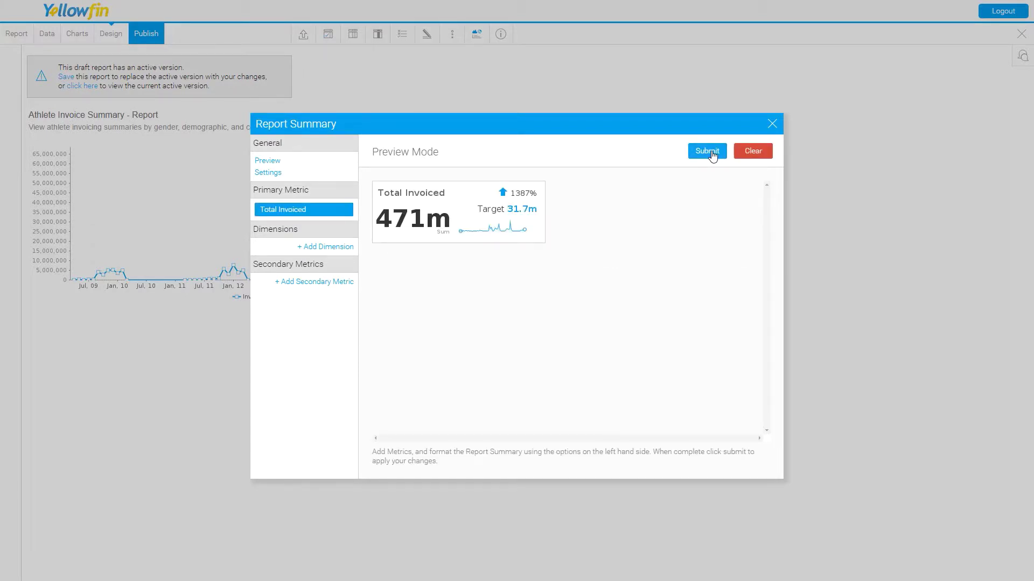
left_click(709, 156)
Step: Add a dimension titled 'Demographic' on the Demographic field, measured by Invoiced
left_click(331, 248)
left_click(477, 226)
type("Demo")
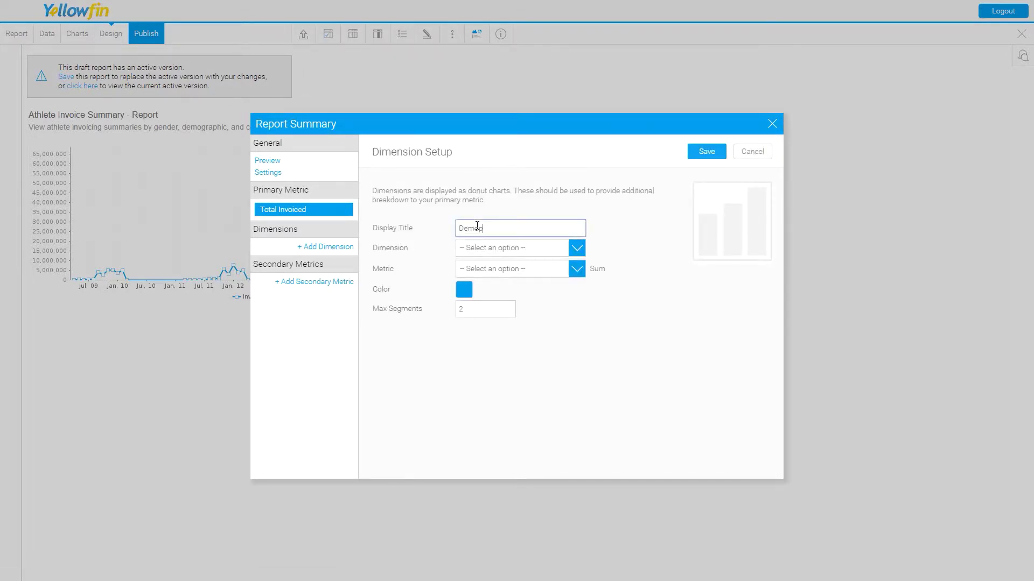
type("graphic")
left_click(576, 249)
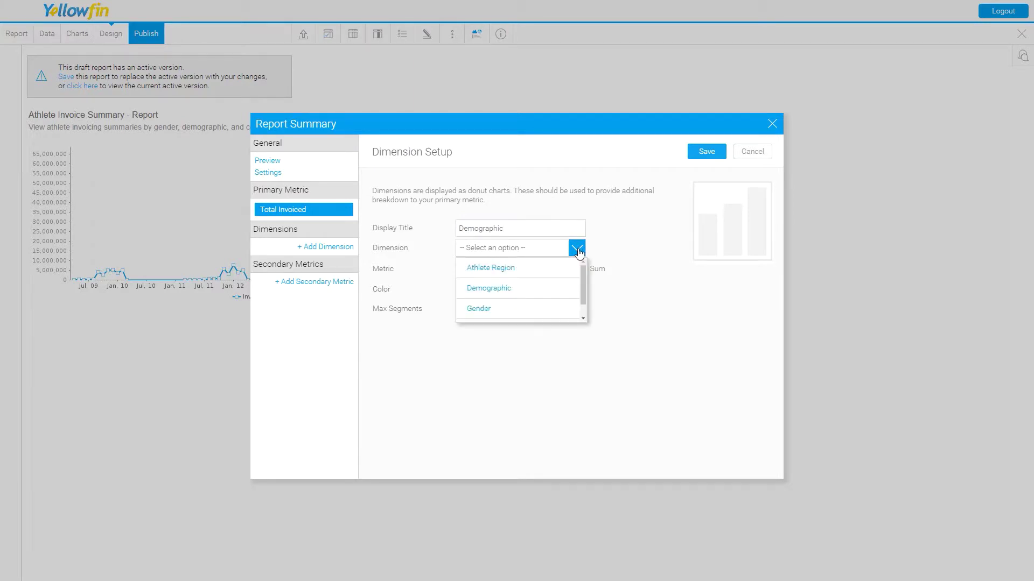
left_click(500, 291)
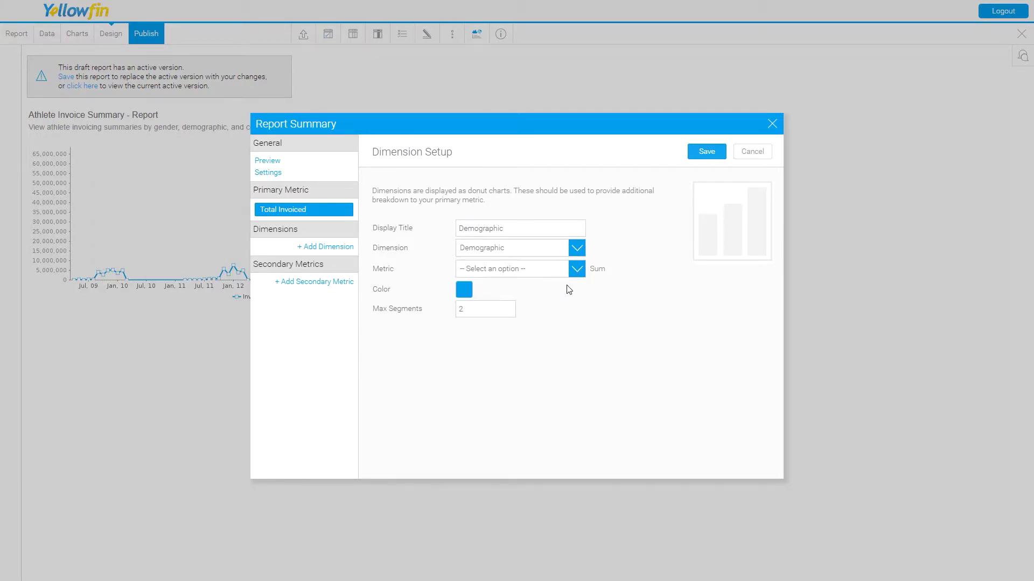
left_click(576, 269)
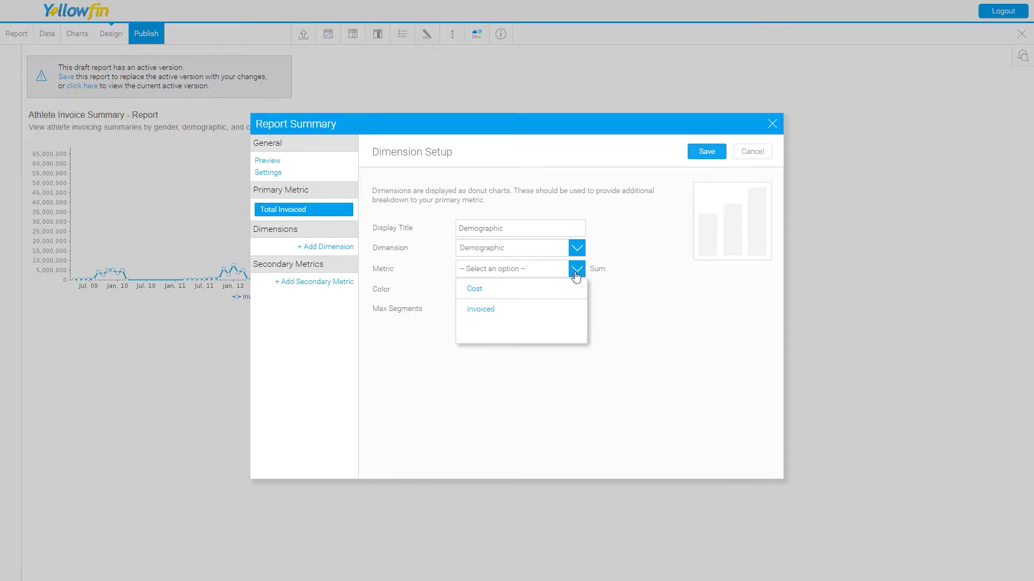
left_click(495, 309)
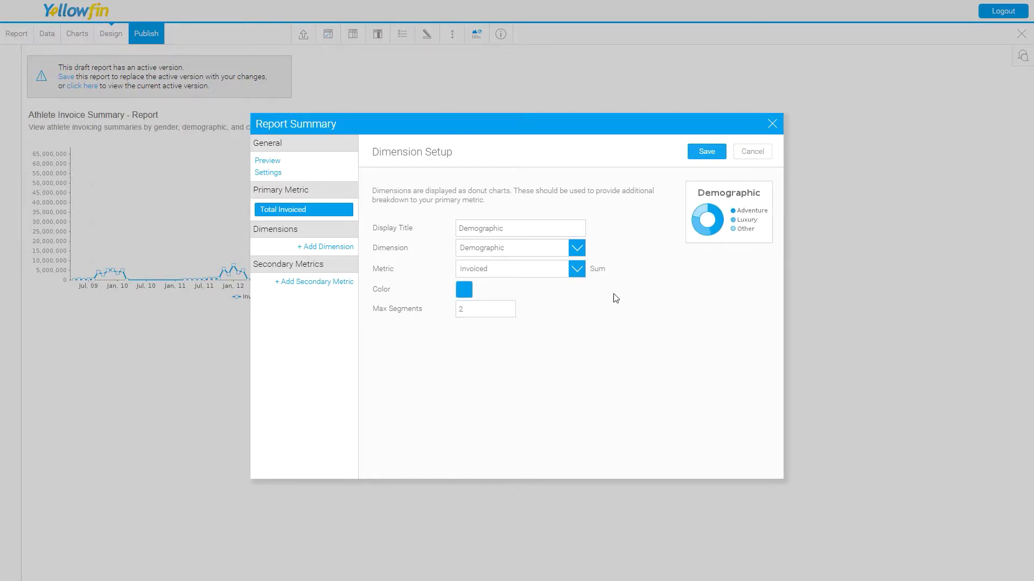
Step: Colour the Demographic donut orange, limit it to 3 segments, and save
left_click(462, 290)
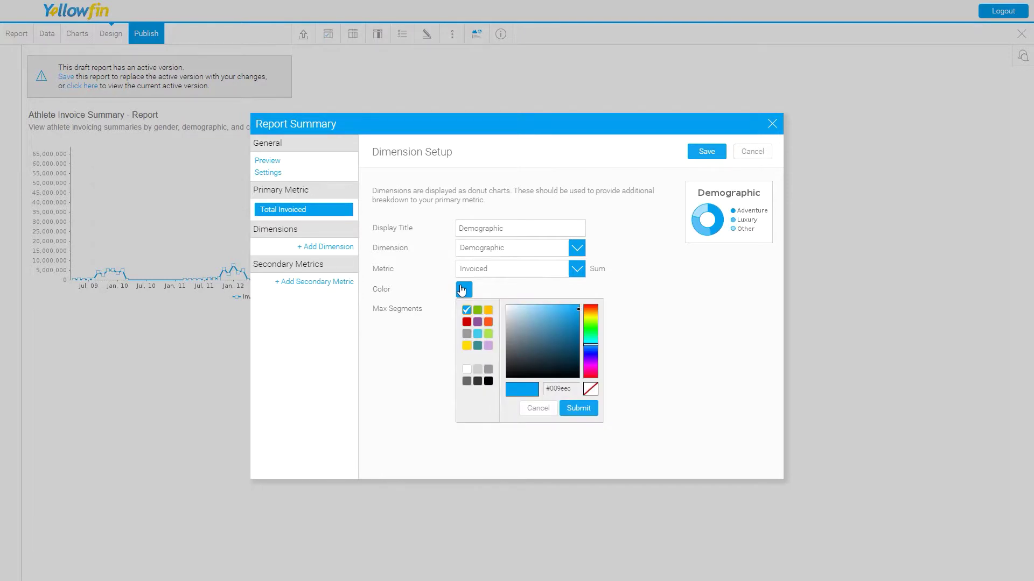
left_click(488, 322)
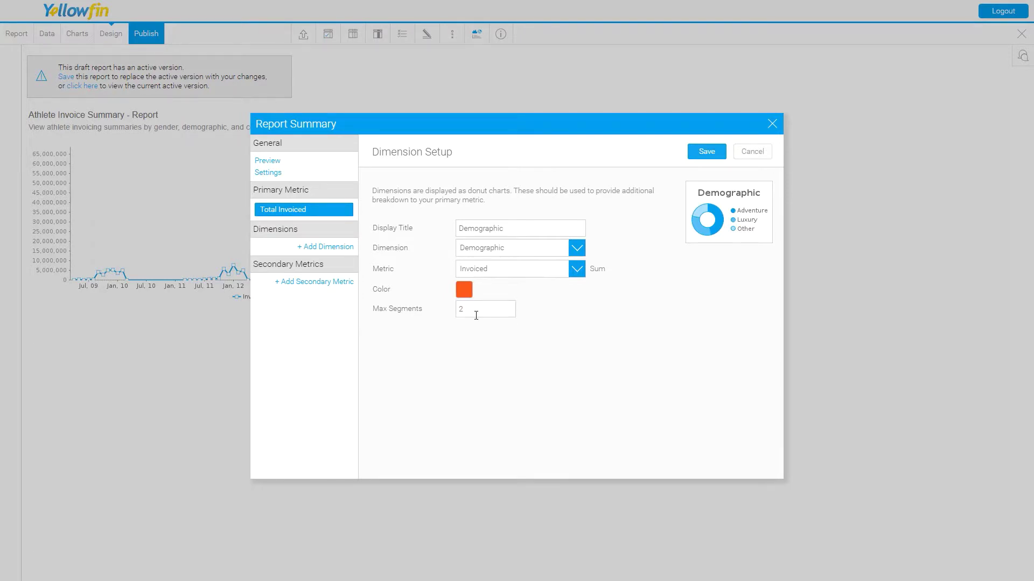
left_click(464, 310)
key("BackSpace")
type("3")
left_click(706, 151)
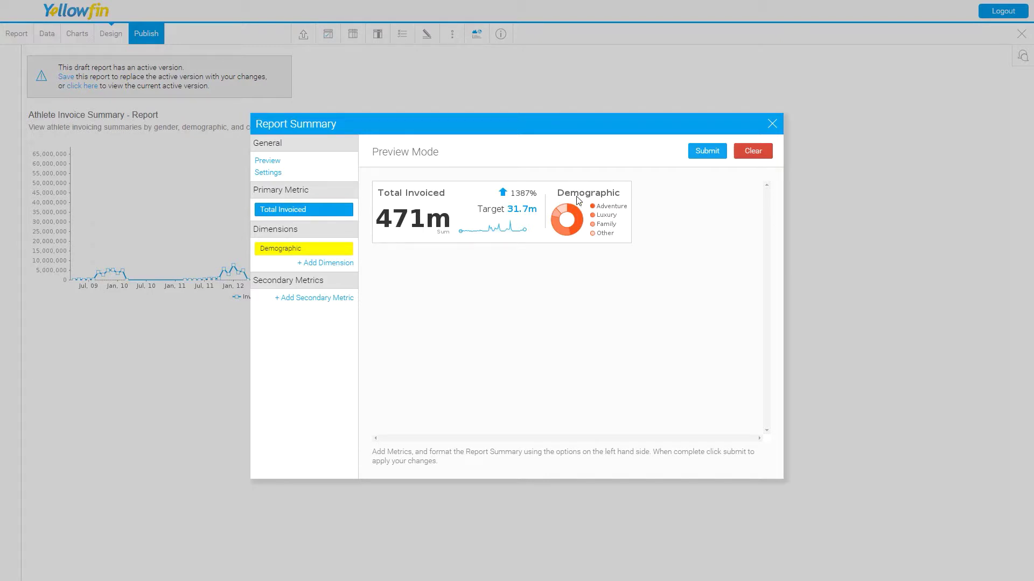
Step: Start a second dimension with '+ Add Dimension'
left_click(332, 265)
Step: Title the dimension 'Gender', break down Gender by Invoiced, colour it purple, and save
left_click(473, 230)
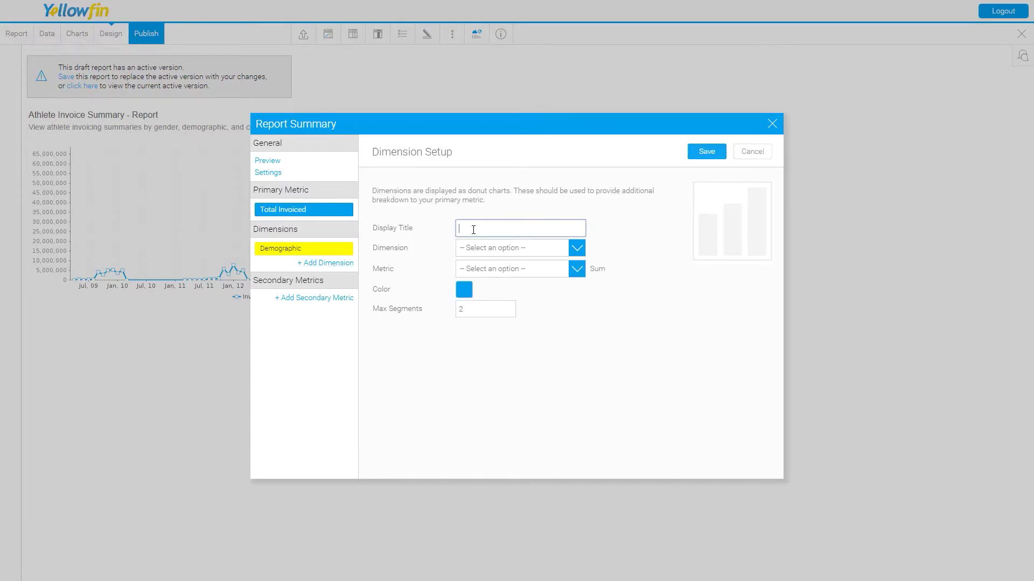
type("Gender")
left_click(575, 247)
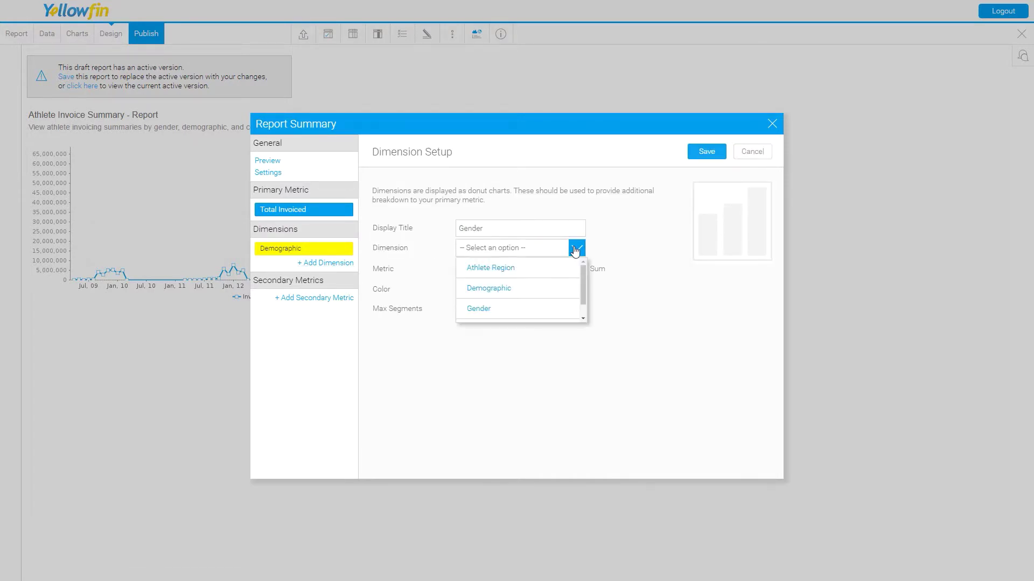
scroll(585, 280, "down", 1)
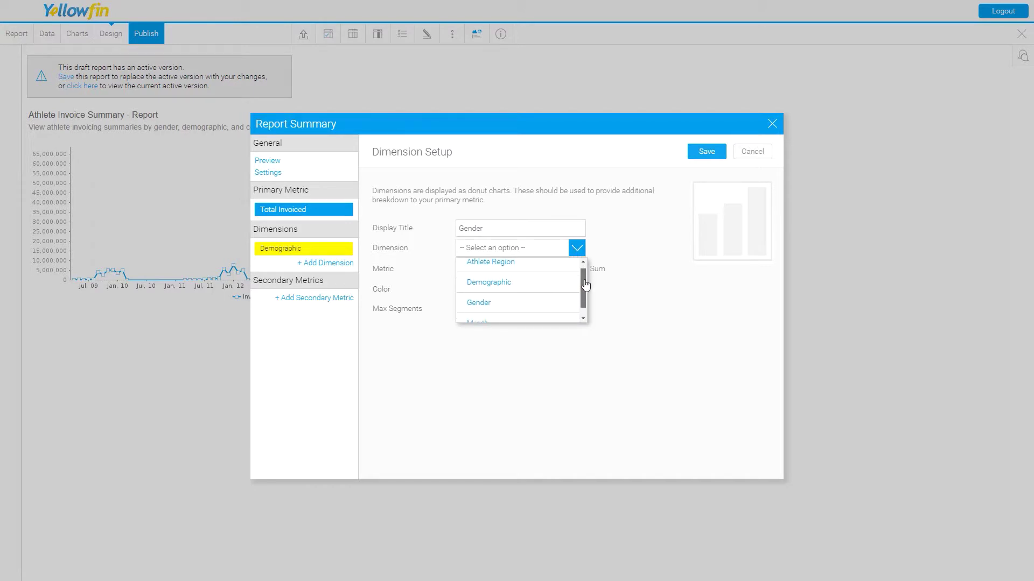
left_click(492, 300)
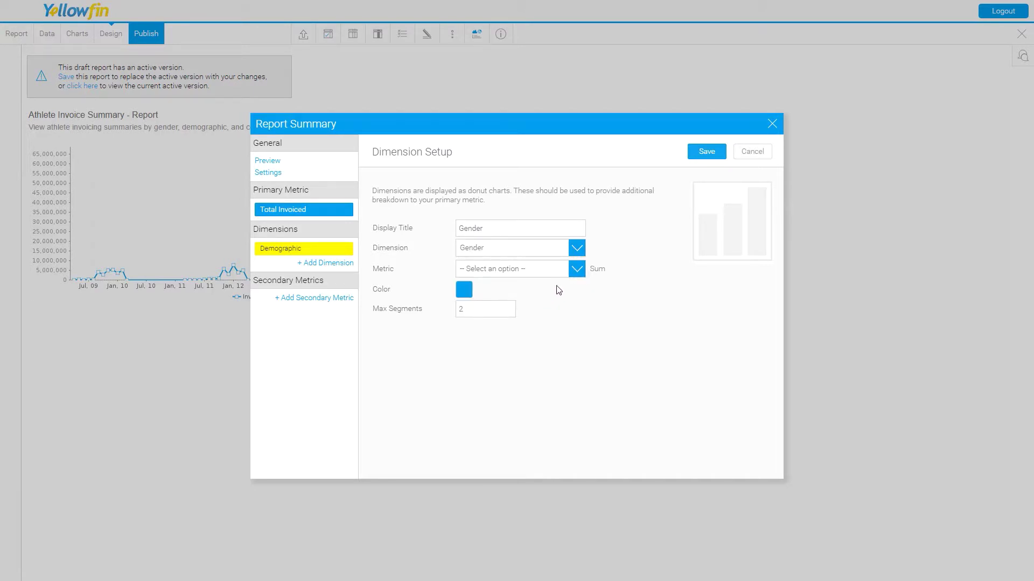
left_click(577, 273)
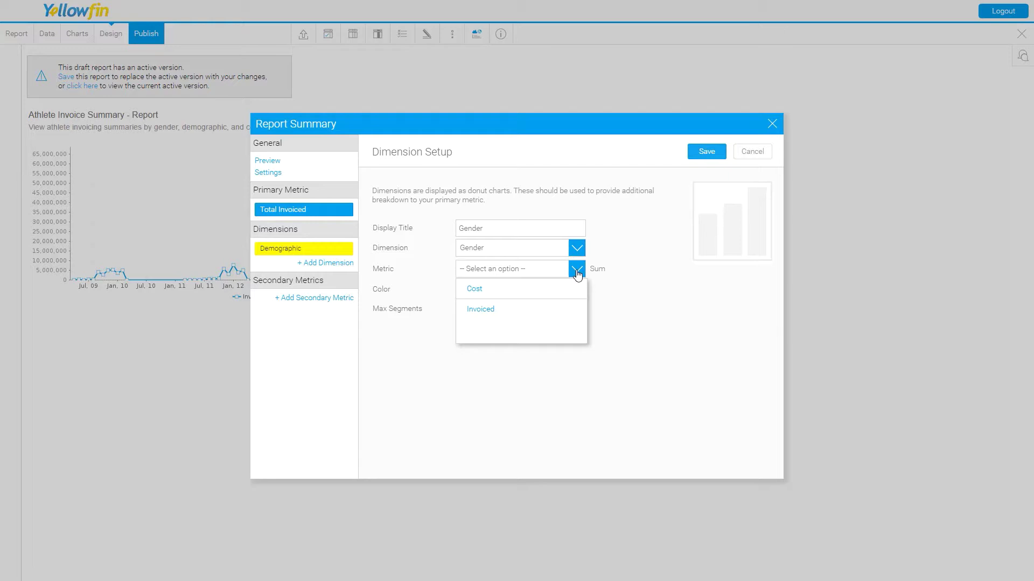
left_click(483, 315)
left_click(465, 291)
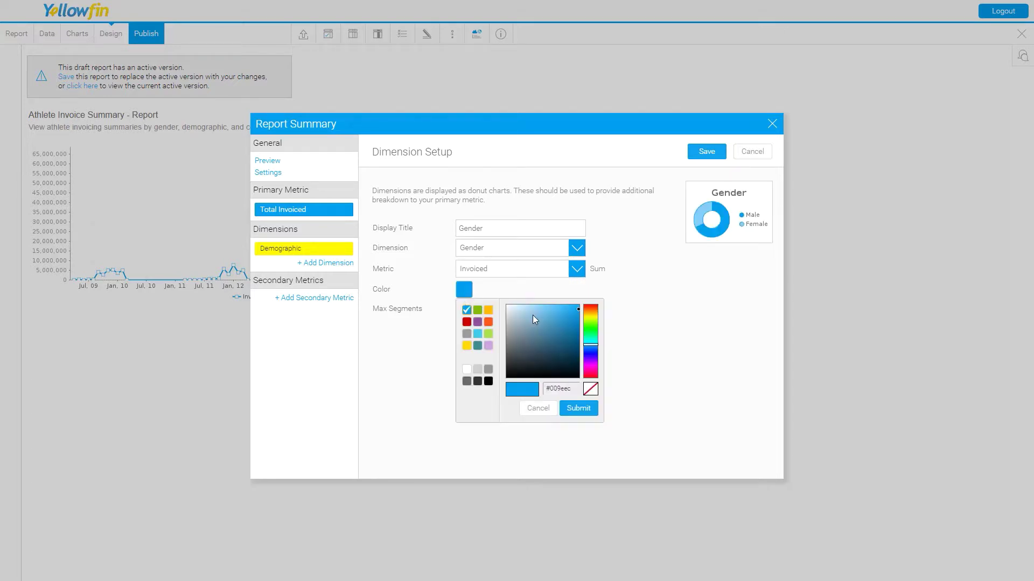
left_click(477, 321)
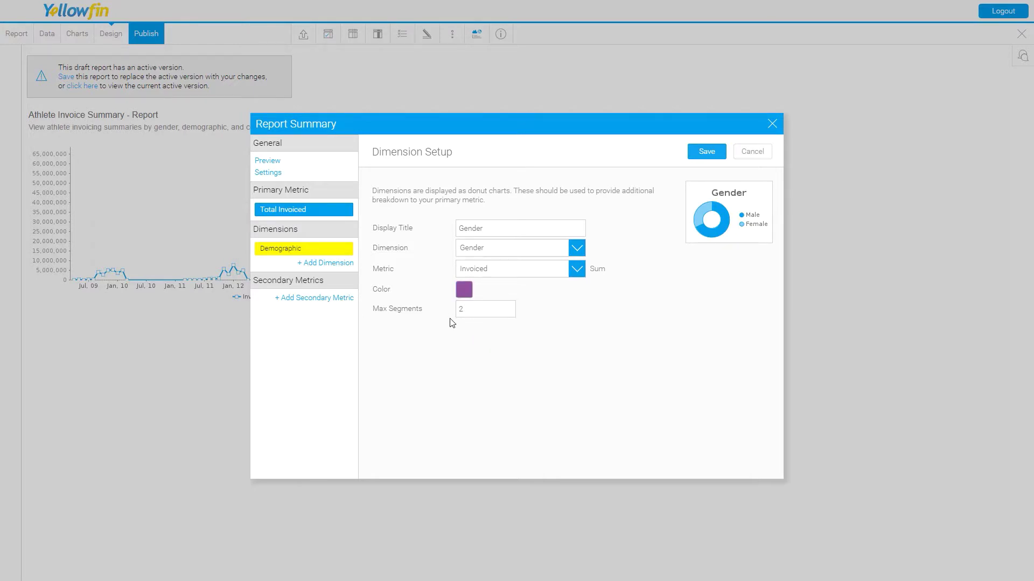
left_click(705, 154)
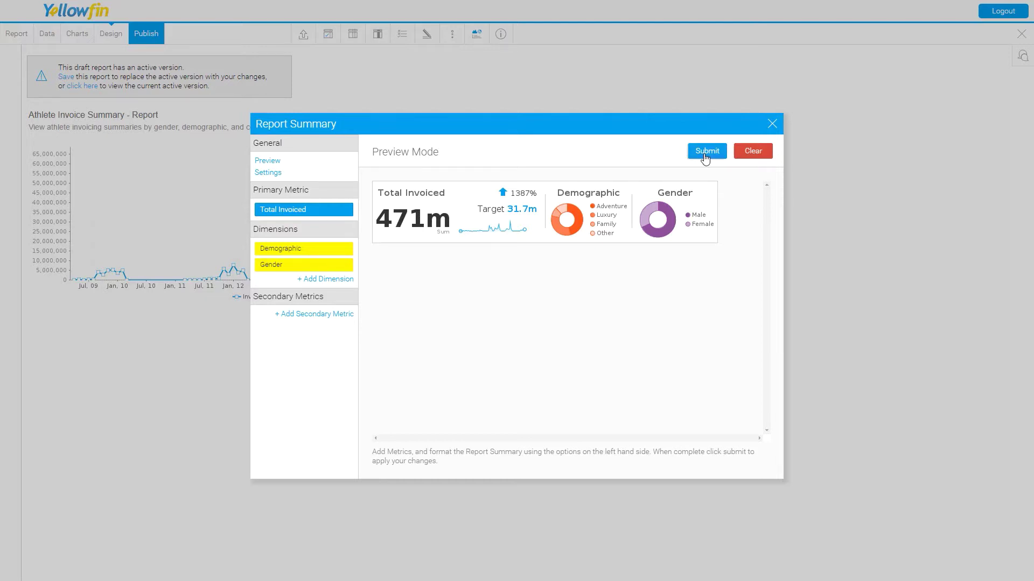
Step: Start a new secondary metric from the Report Summary dialog
left_click(302, 315)
Step: Save a secondary metric titled 'Cost' showing average Cost (37k), variance from None
left_click(498, 227)
type("Cost")
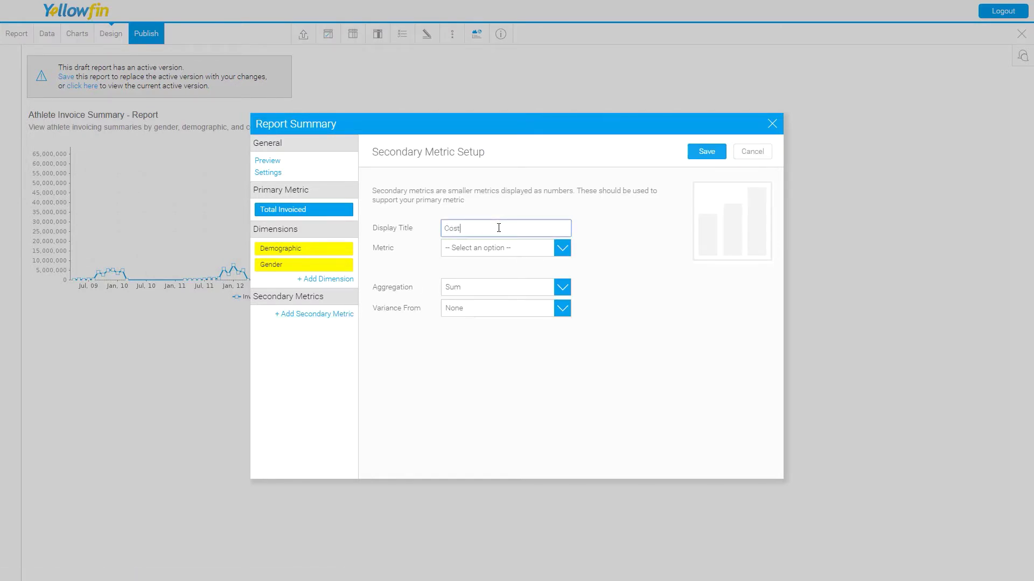
left_click(563, 250)
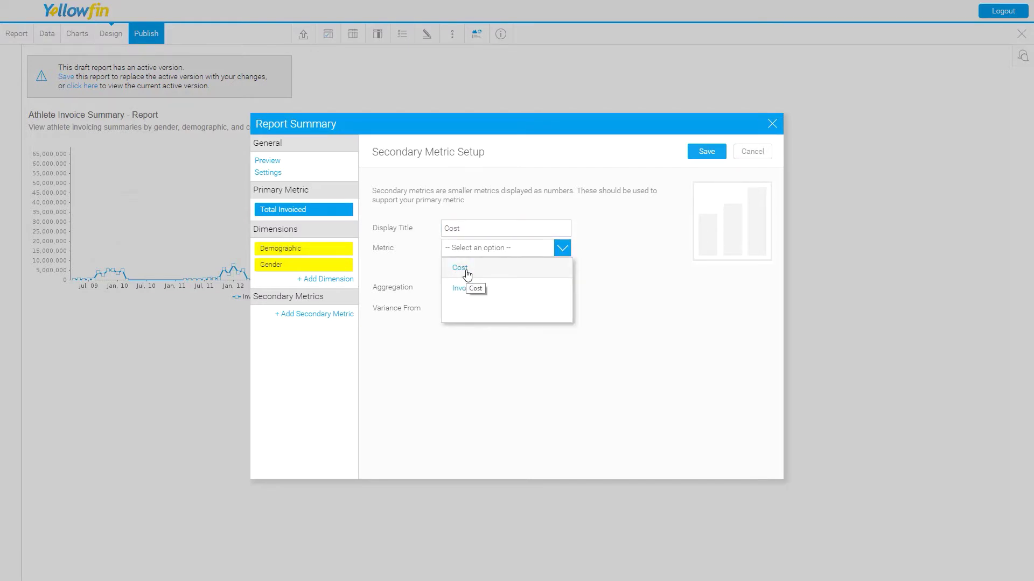
left_click(466, 274)
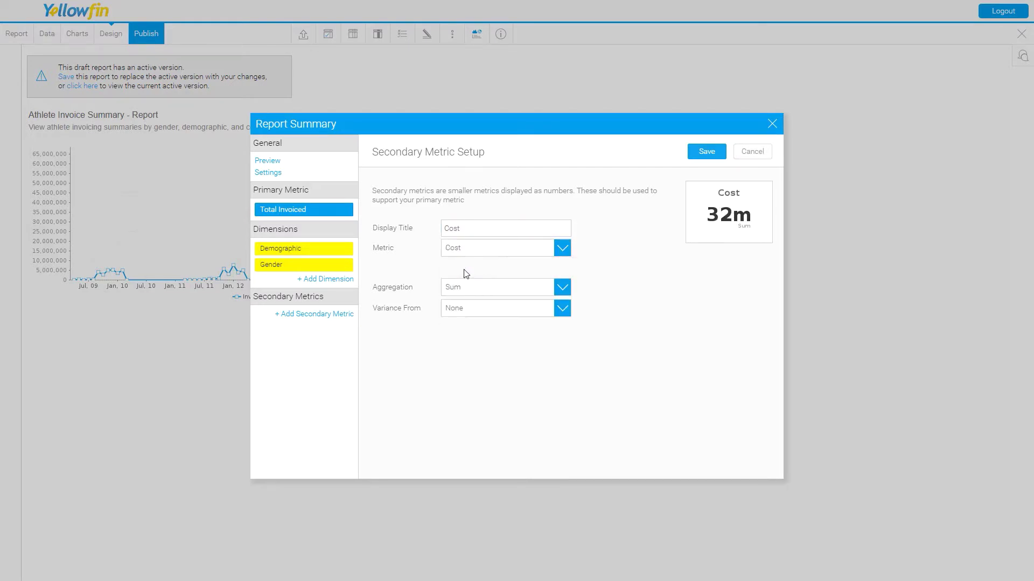
left_click(561, 290)
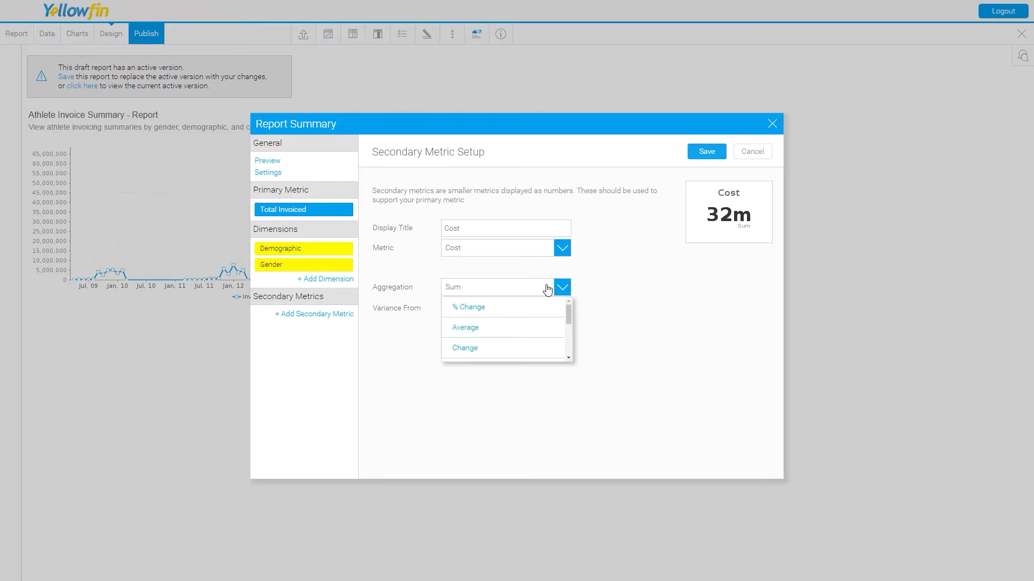
left_click(481, 328)
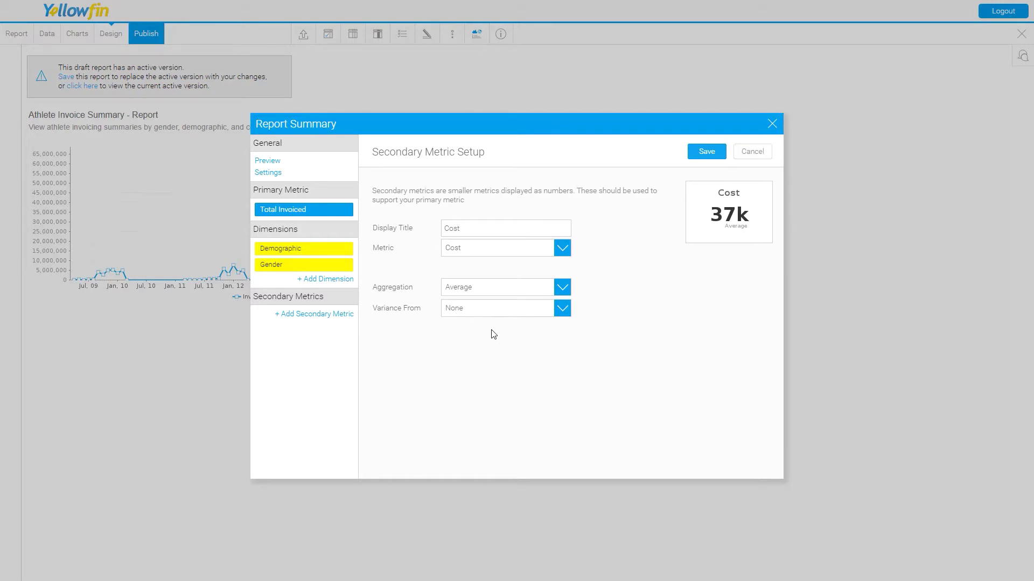
left_click(563, 311)
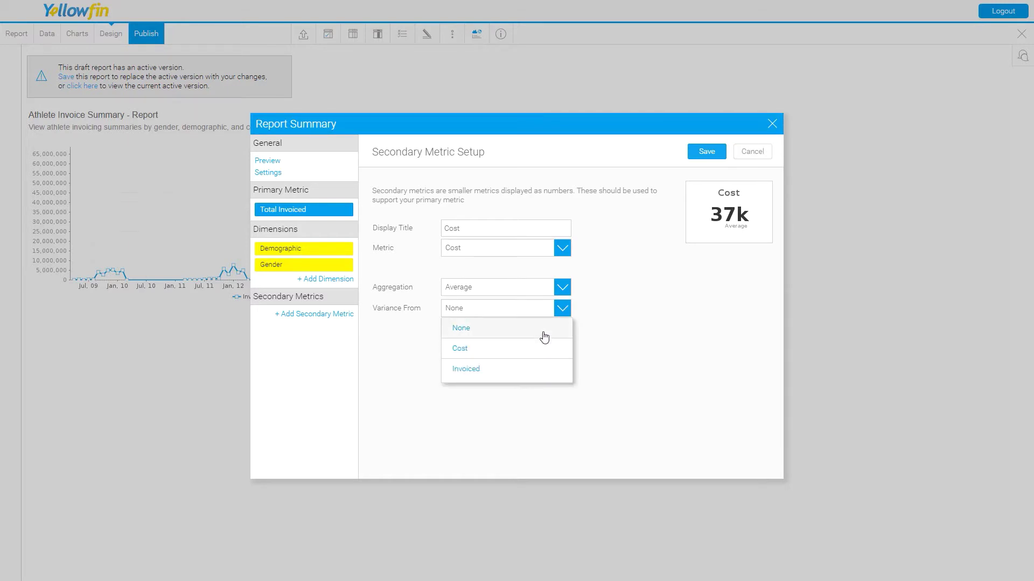
left_click(526, 334)
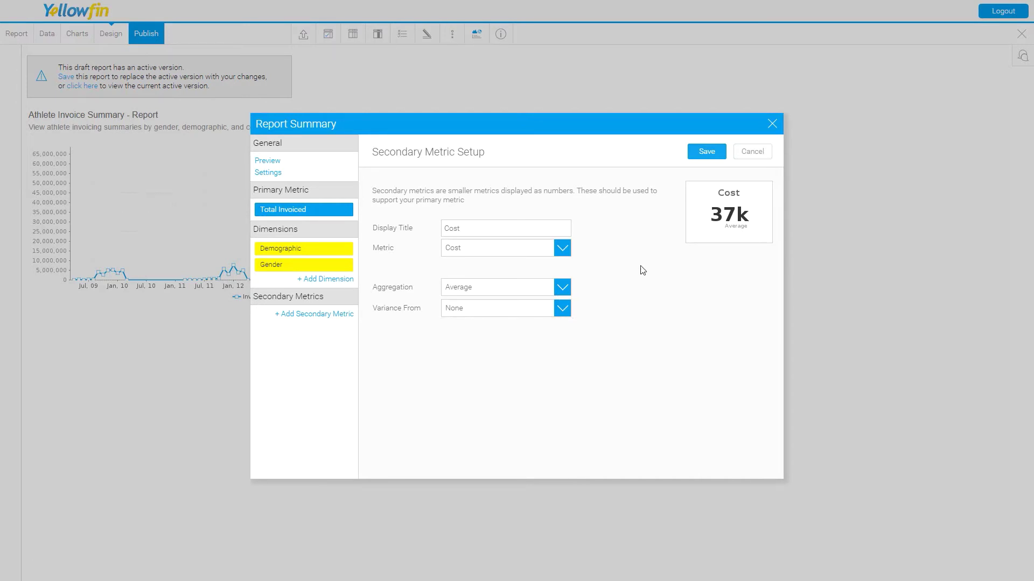
left_click(704, 156)
left_click_drag(509, 439, 557, 438)
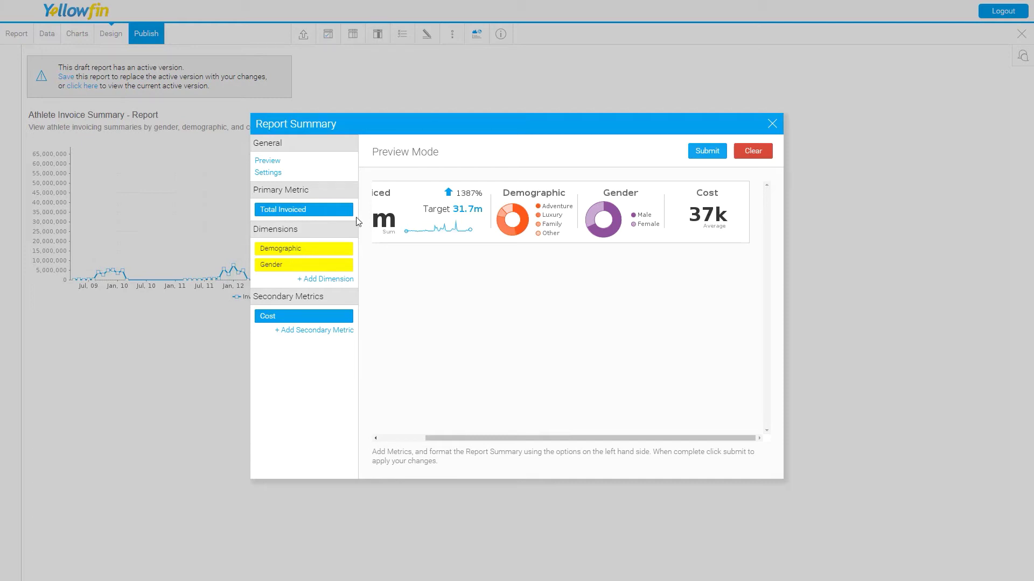
left_click(270, 173)
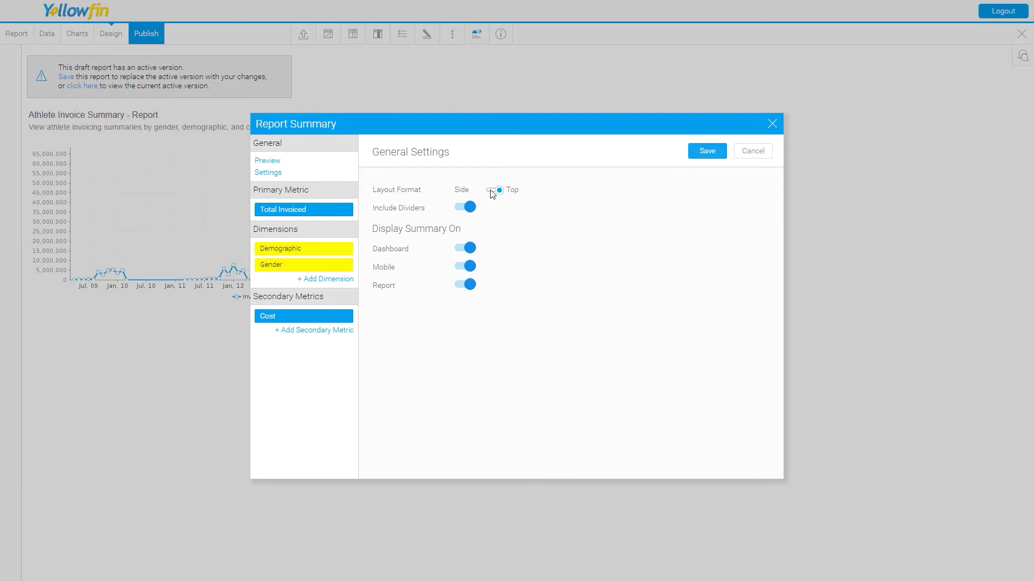
left_click(460, 211)
left_click(470, 211)
left_click(703, 155)
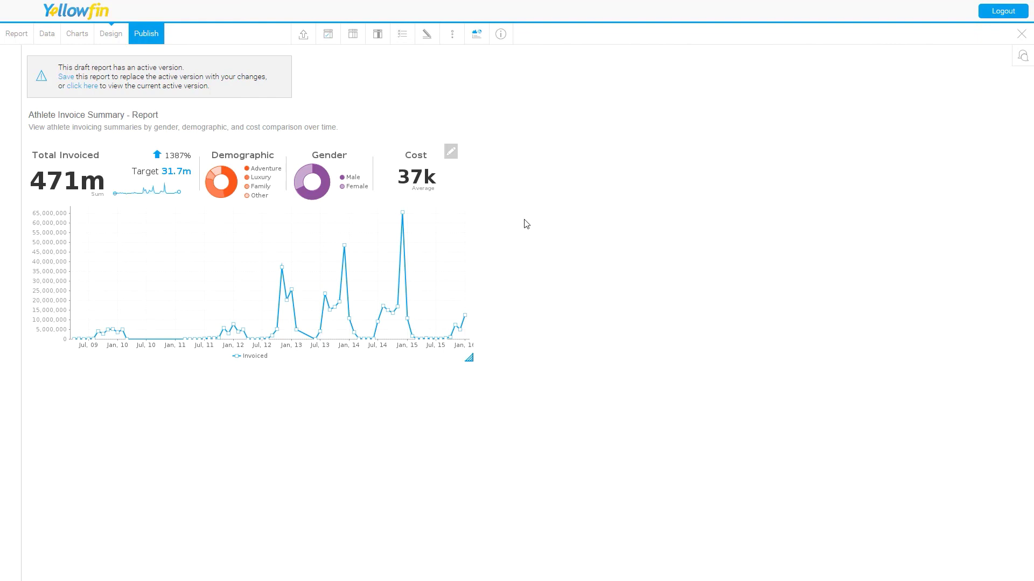
Step: Apply the summary so Total Invoiced, Demographic, Gender and Cost cards sit above the Invoiced line chart
mouse_move(384, 312)
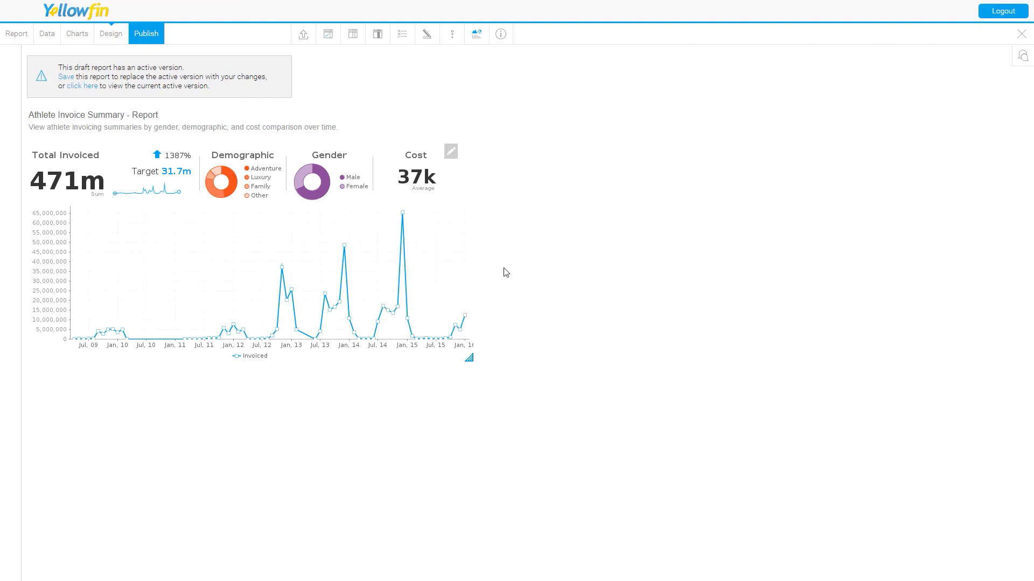